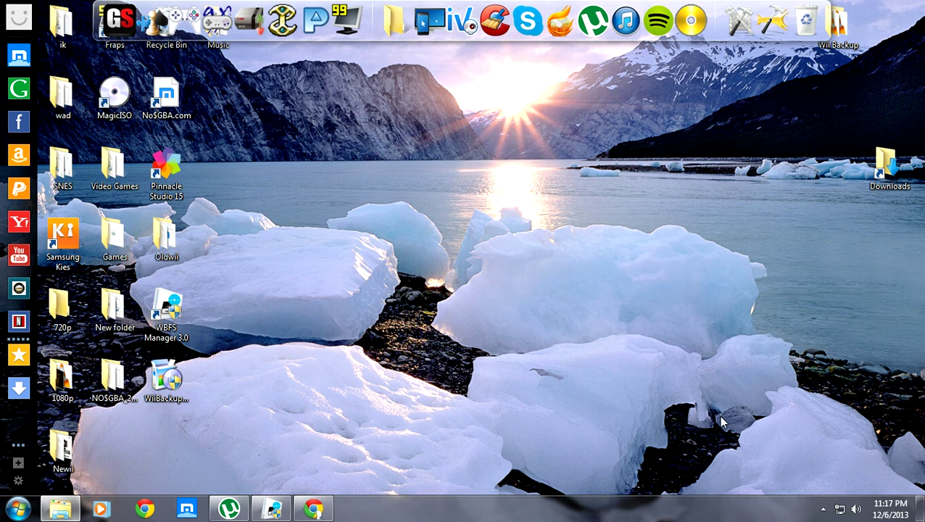
Select drive W: in WBFS Manager and attempt a WBFS format, which fails with an error.
left_click(272, 508)
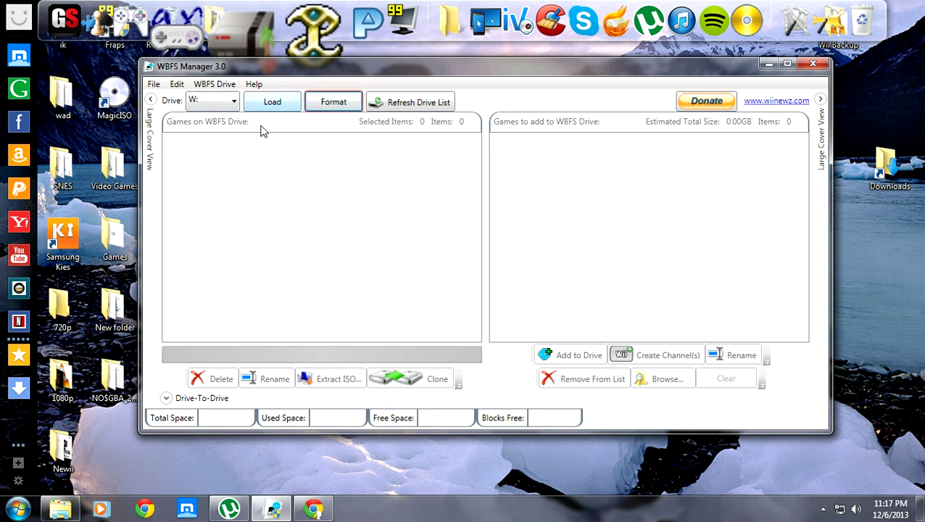
left_click(232, 106)
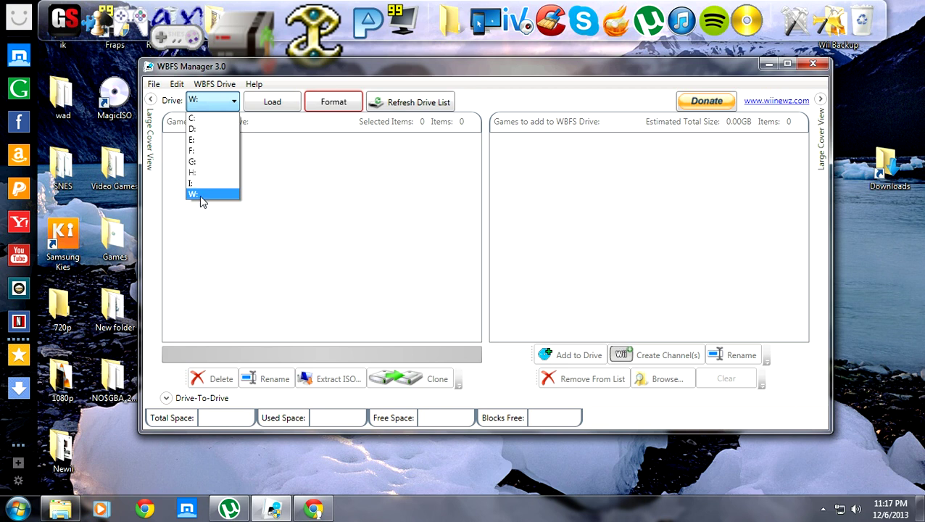
left_click(201, 194)
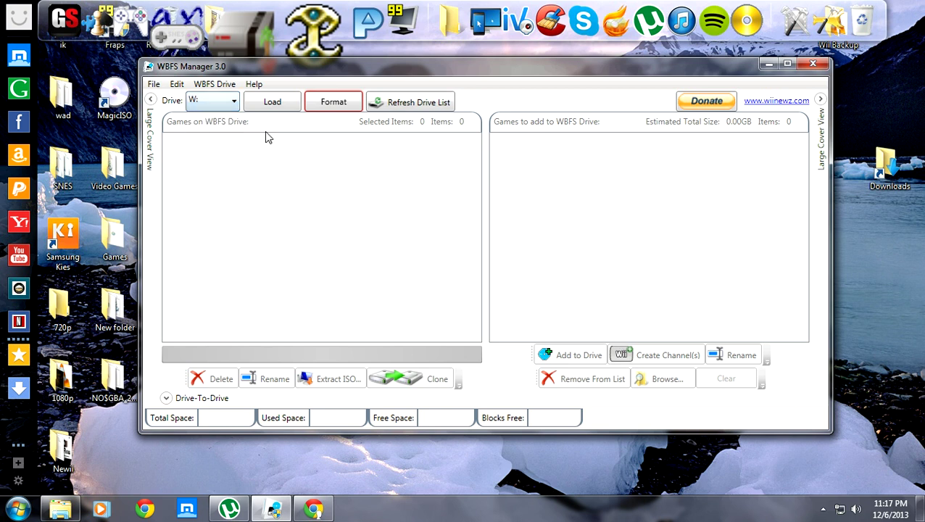
left_click(351, 98)
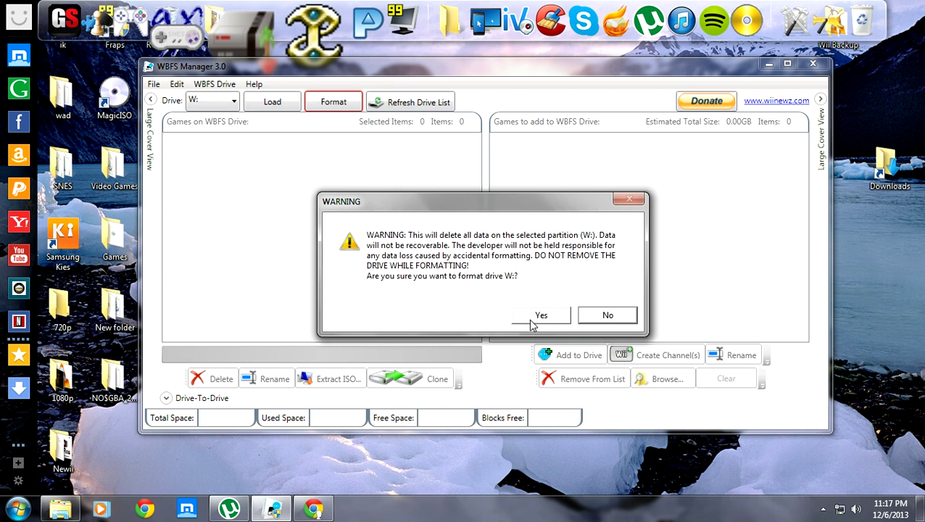
left_click(540, 316)
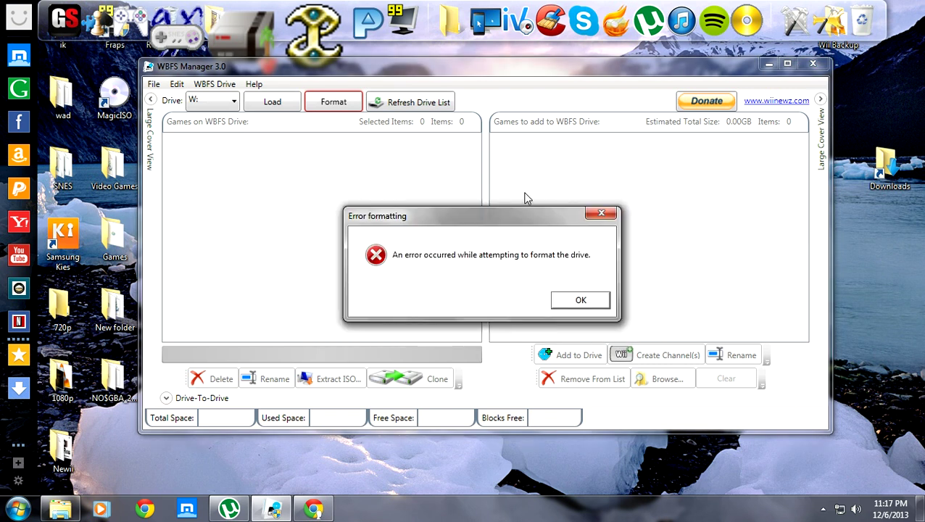
left_click(592, 305)
left_click(16, 509)
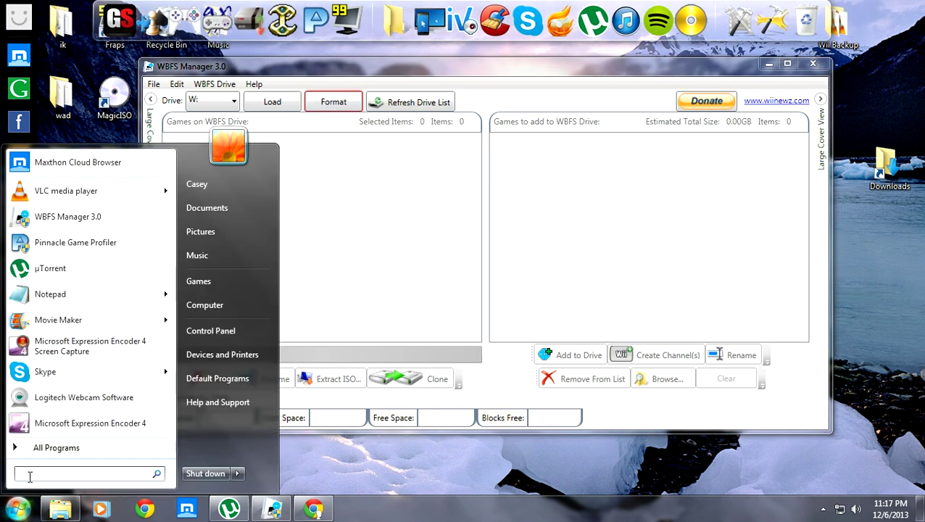
Search the Start menu for 'disk' and launch Disk Management.
type("disk")
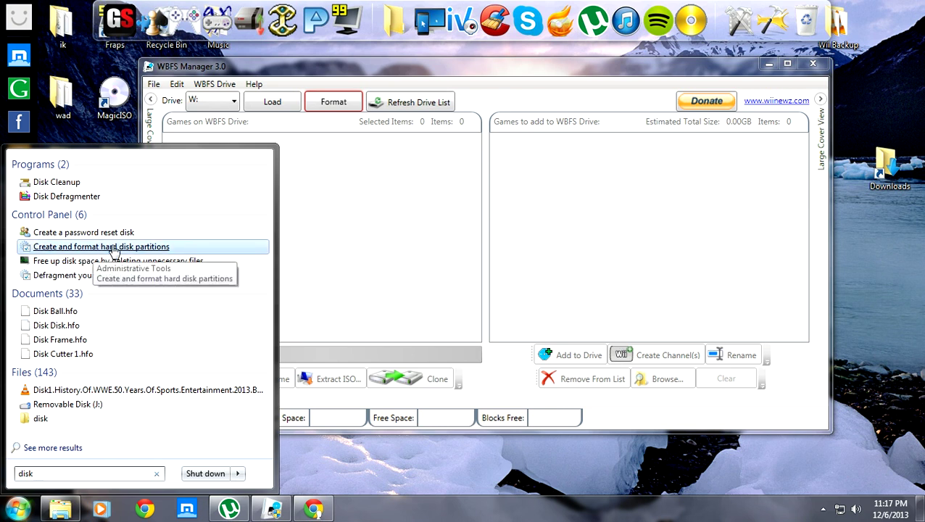
left_click(131, 249)
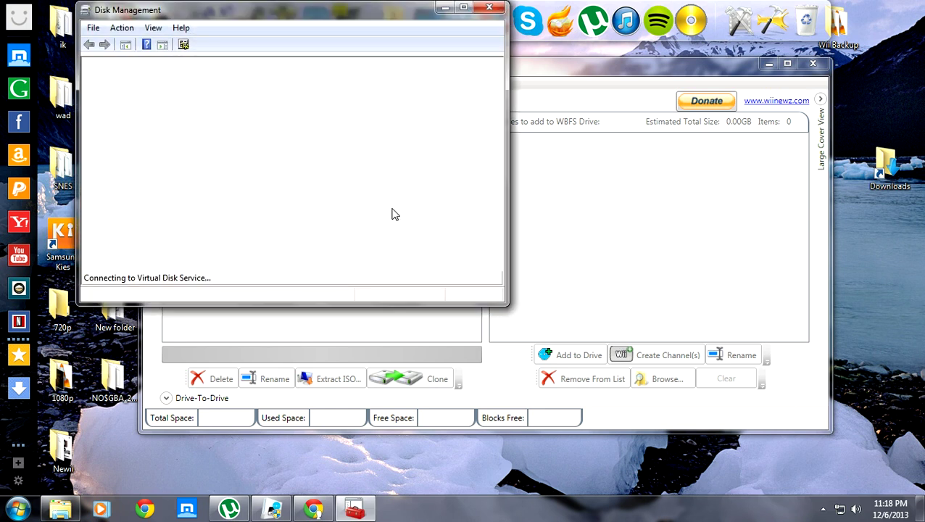
Enlarge the Disk Management window to full height and scroll to Disk 6's 29.81 GB W: partition.
left_click_drag(359, 13, 519, 82)
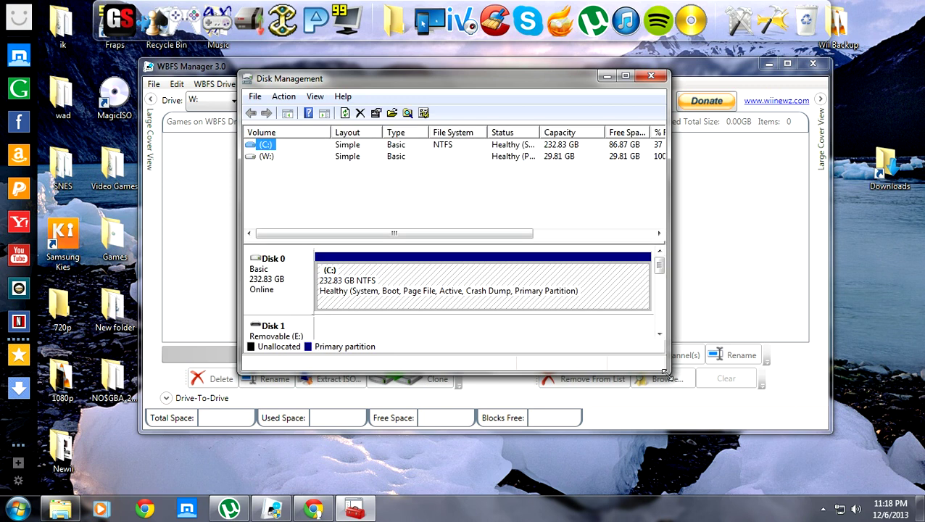
left_click_drag(665, 371, 860, 503)
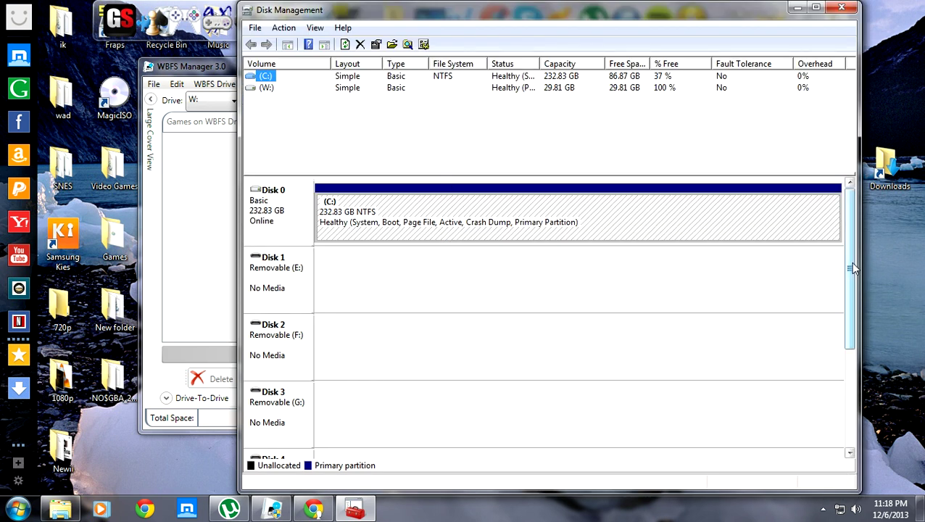
left_click_drag(852, 267, 850, 376)
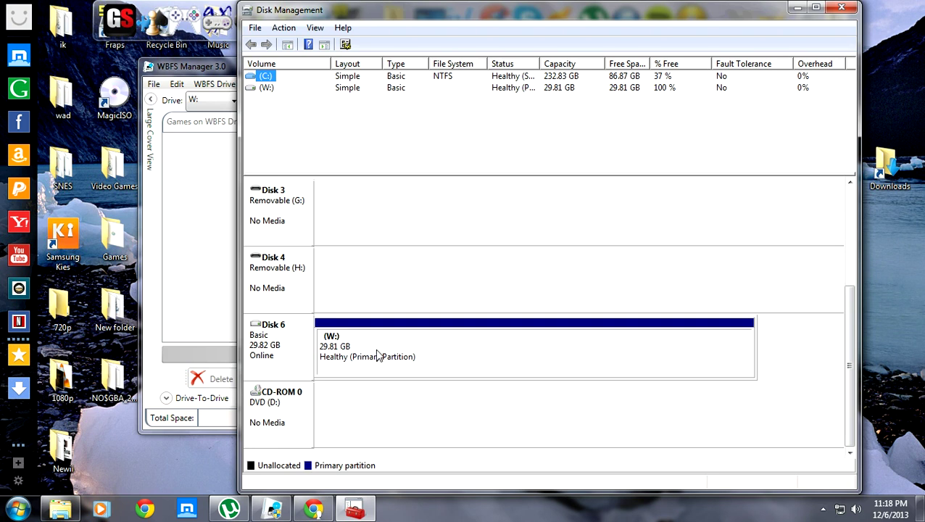
Force-delete the in-use W: volume, leaving Disk 6 as 29.82 GB unallocated.
right_click(438, 353)
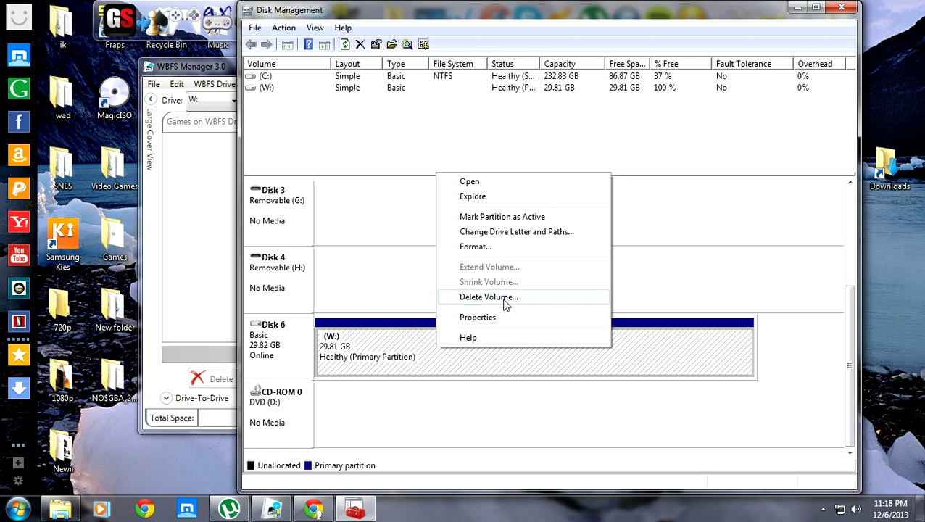
left_click(505, 303)
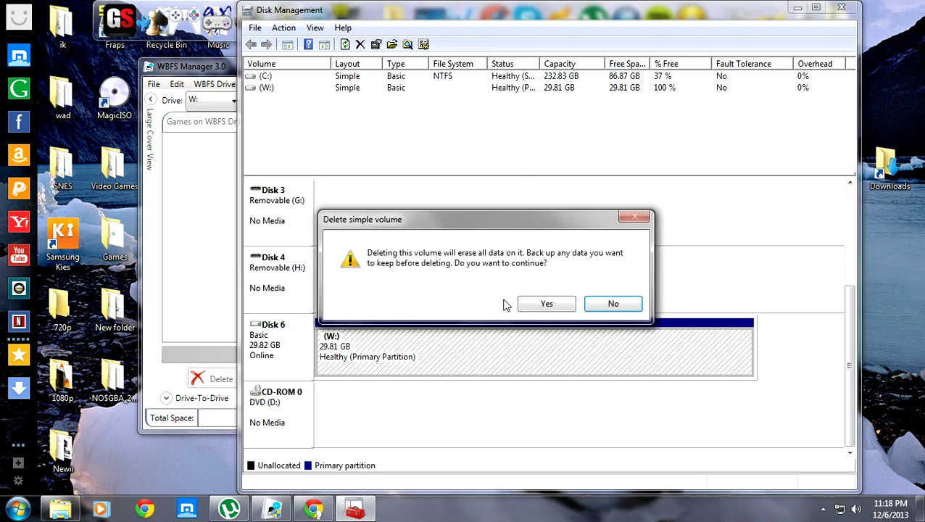
left_click(544, 305)
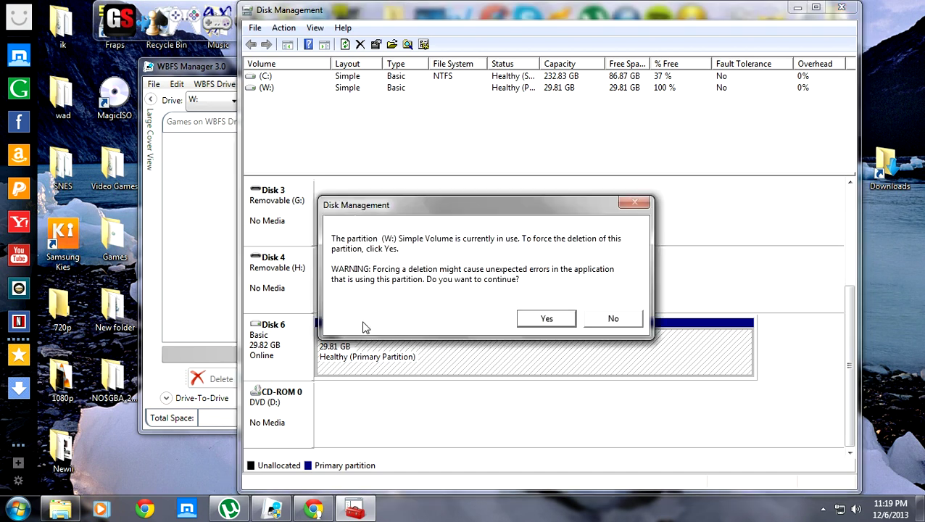
left_click(548, 324)
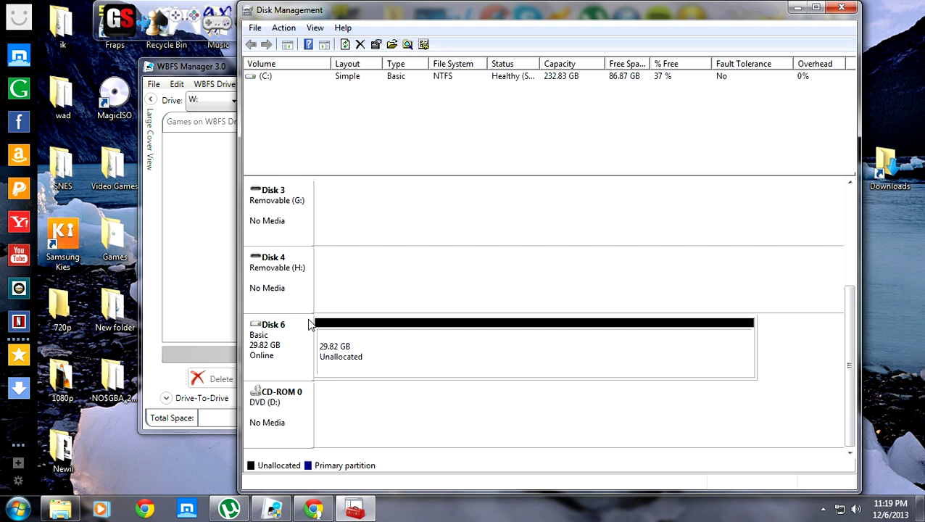
Create a new simple volume on Disk 6's unallocated space with default size and drive letter W.
left_click(370, 350)
right_click(427, 354)
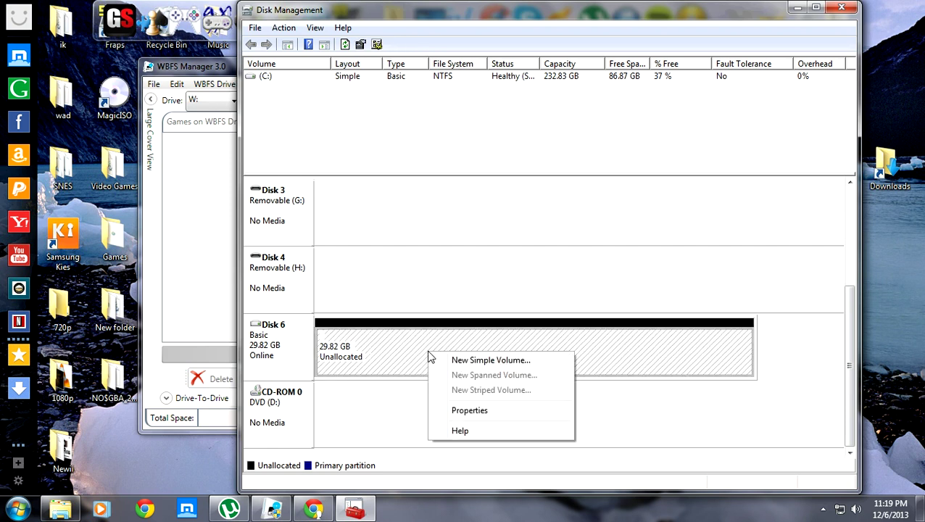
left_click(504, 363)
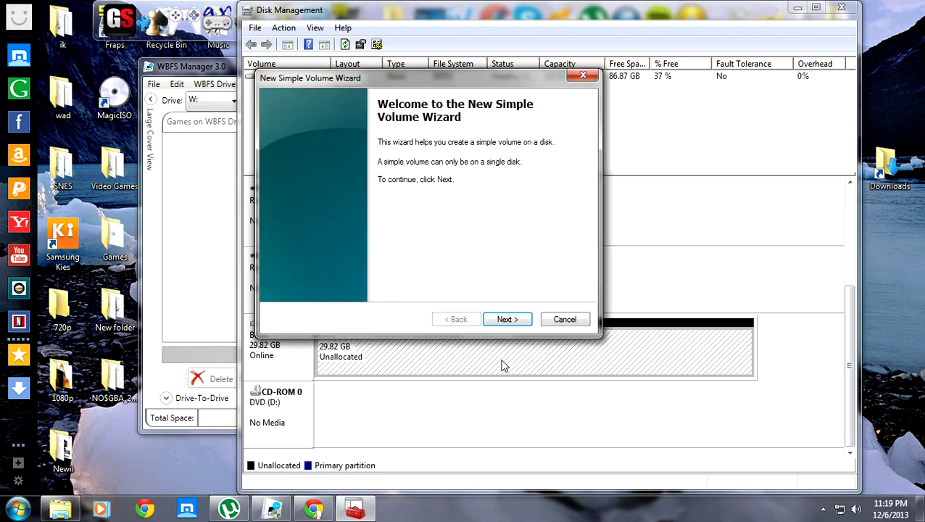
left_click(516, 325)
left_click(514, 326)
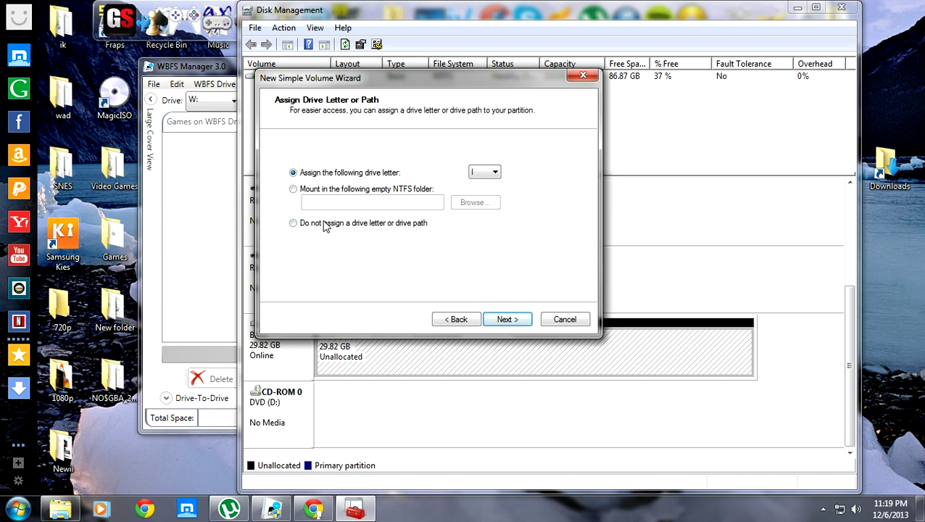
left_click(477, 174)
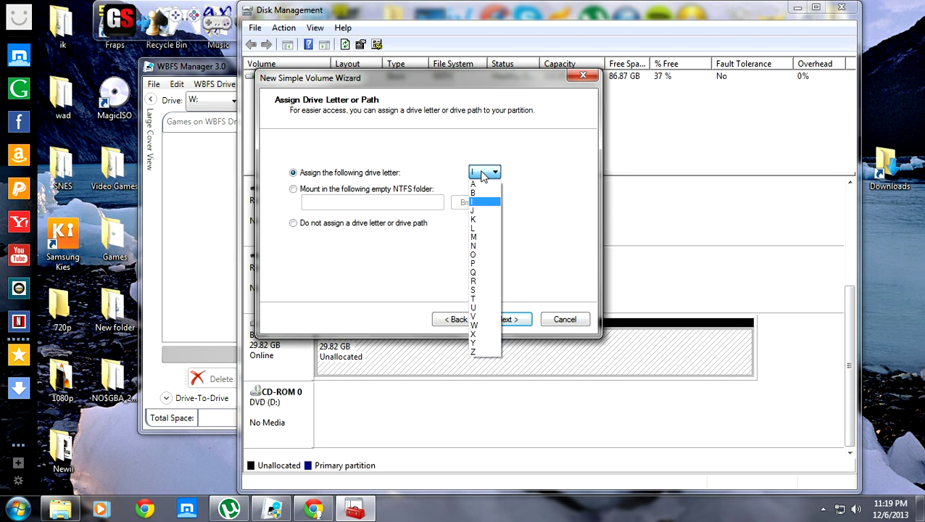
left_click(483, 323)
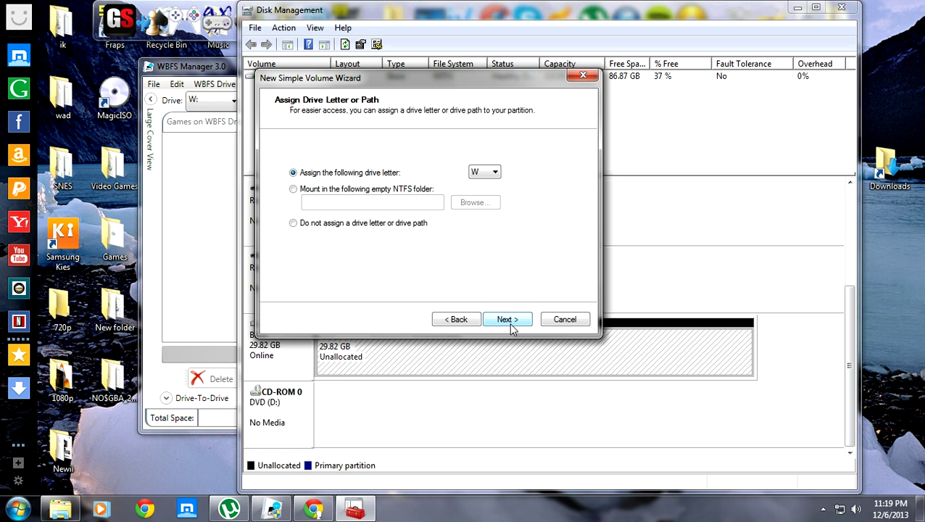
Leave the new W: volume unformatted, finish the wizard, and decline Windows' format prompt.
left_click(512, 326)
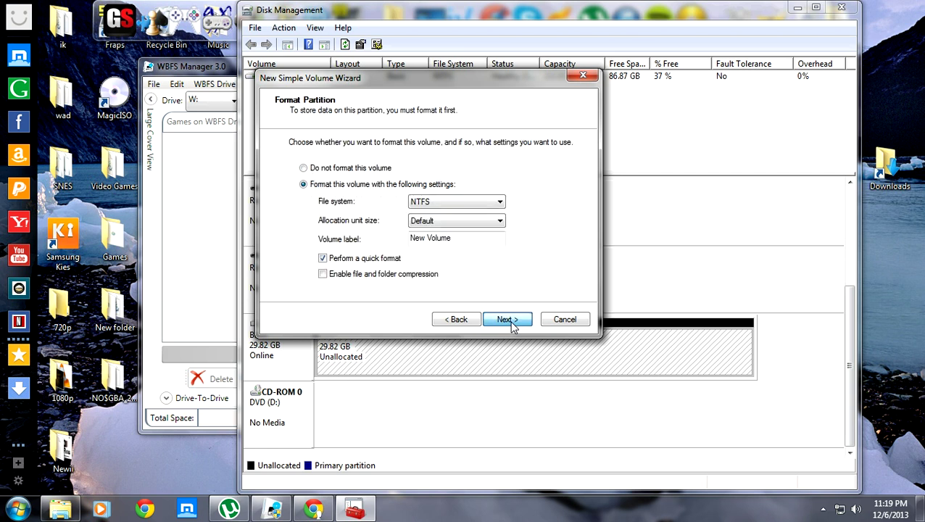
left_click(468, 328)
left_click(304, 168)
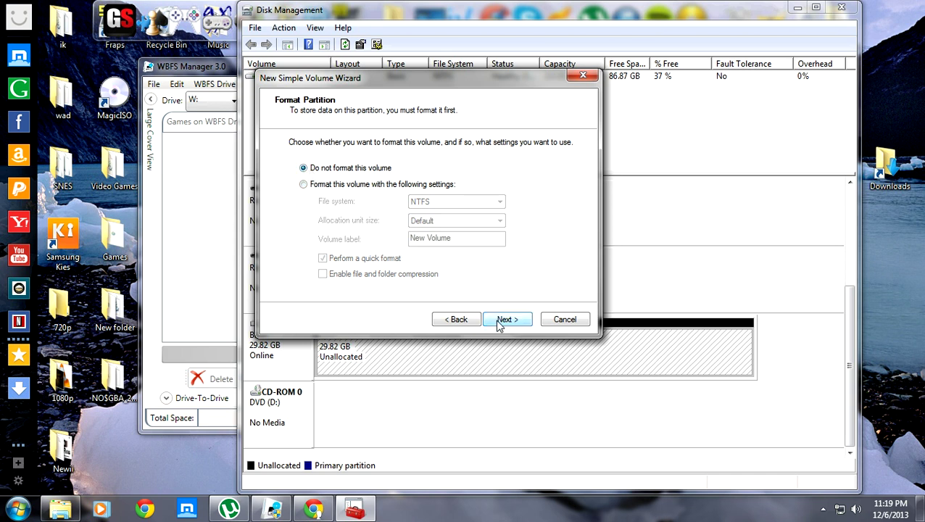
left_click(499, 323)
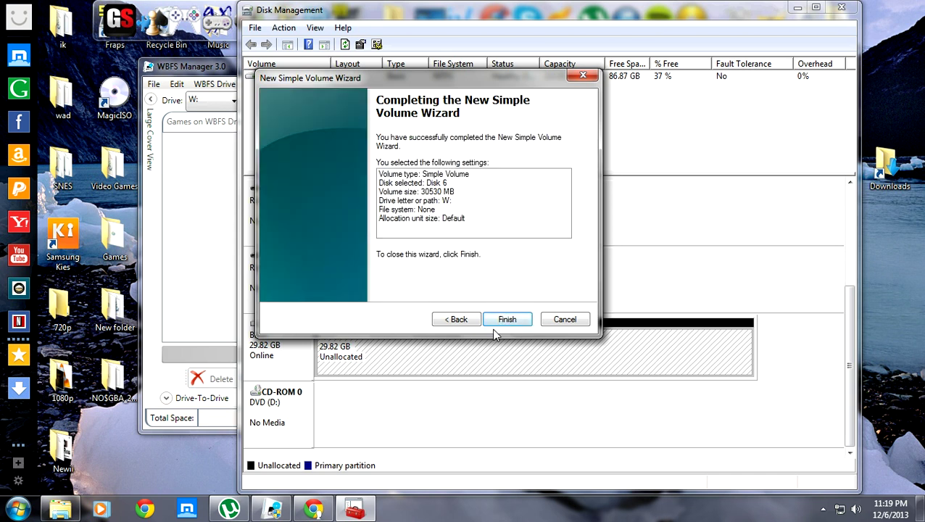
left_click(502, 320)
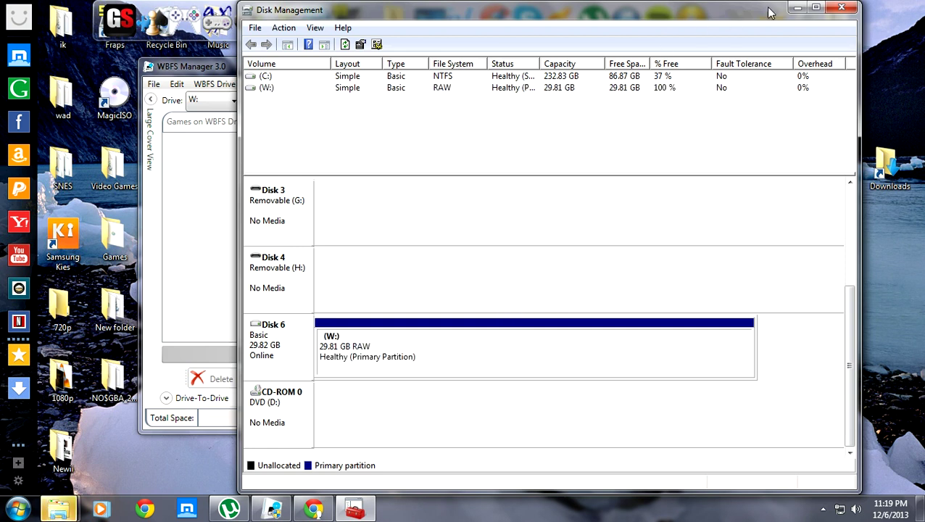
mouse_move(60, 509)
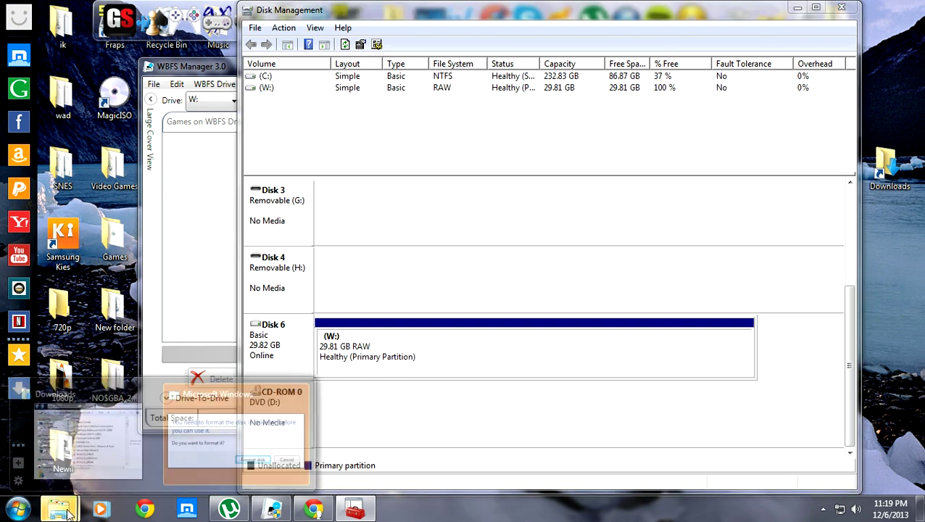
left_click(193, 426)
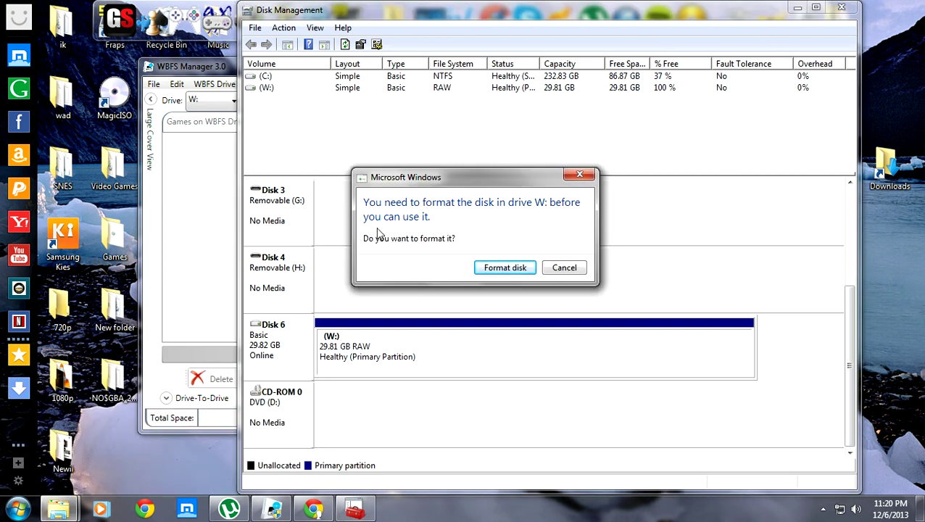
left_click(566, 268)
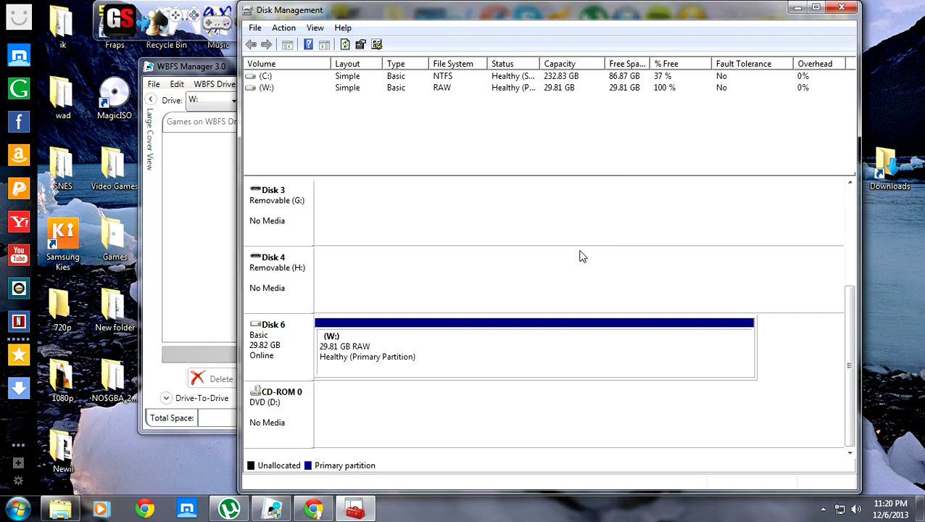
Close Disk Management and format drive W: as WBFS in WBFS Manager, this time successfully.
left_click(844, 14)
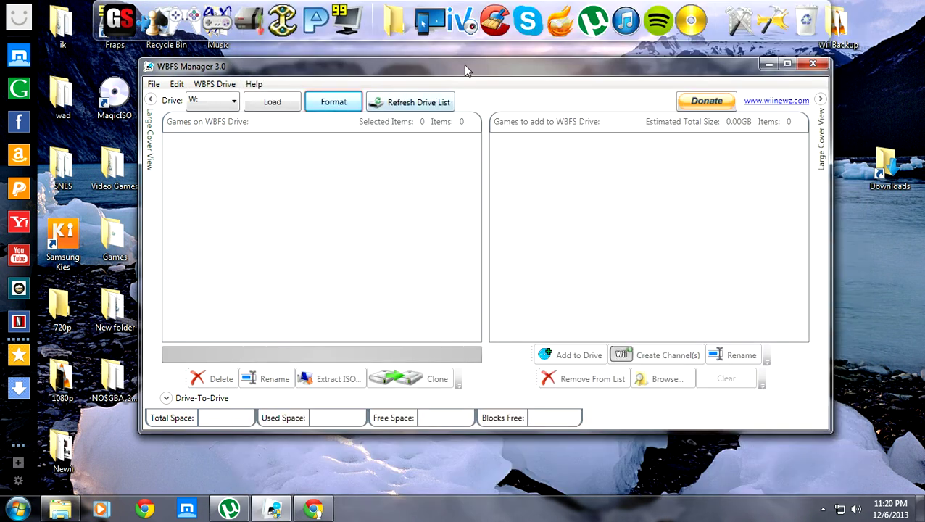
left_click_drag(463, 64, 473, 66)
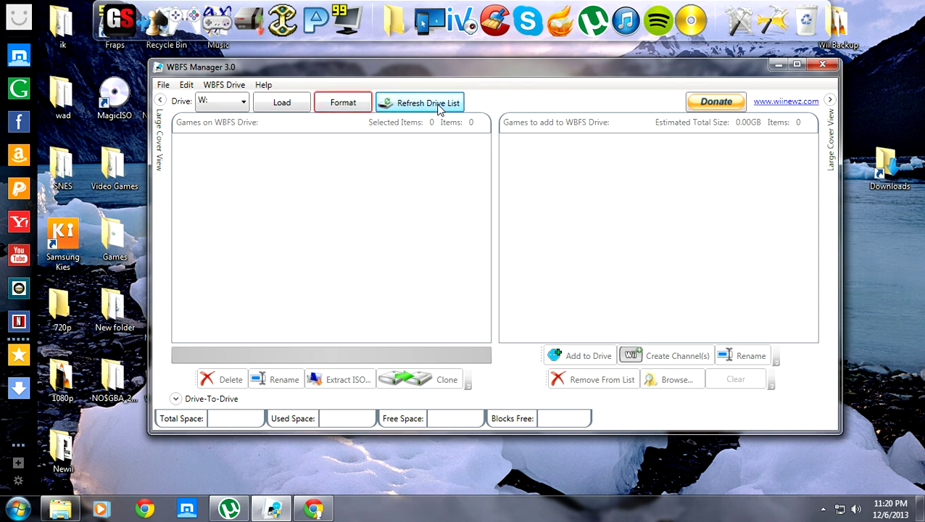
left_click(236, 107)
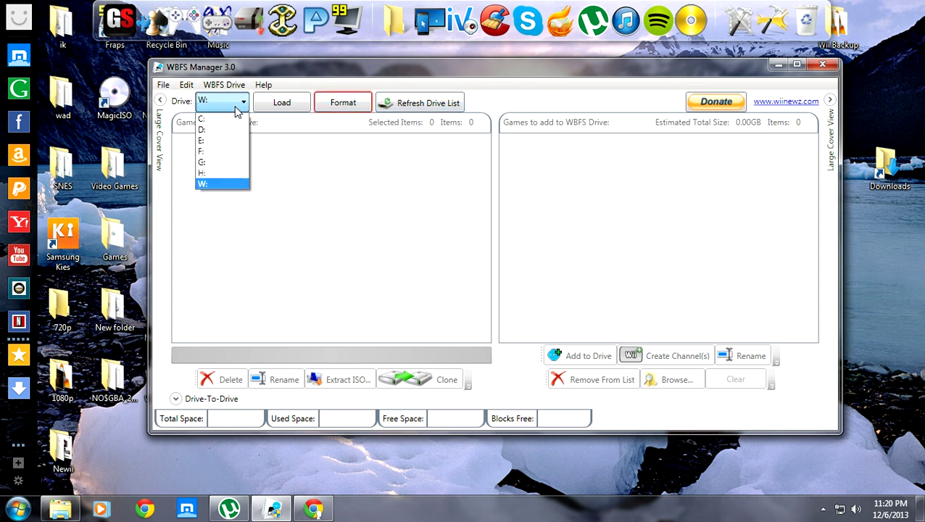
left_click(209, 185)
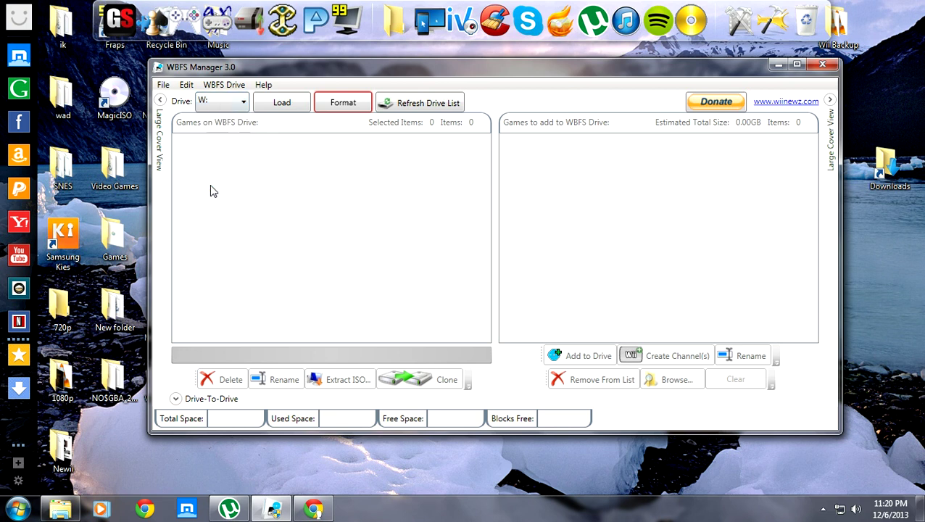
left_click(350, 108)
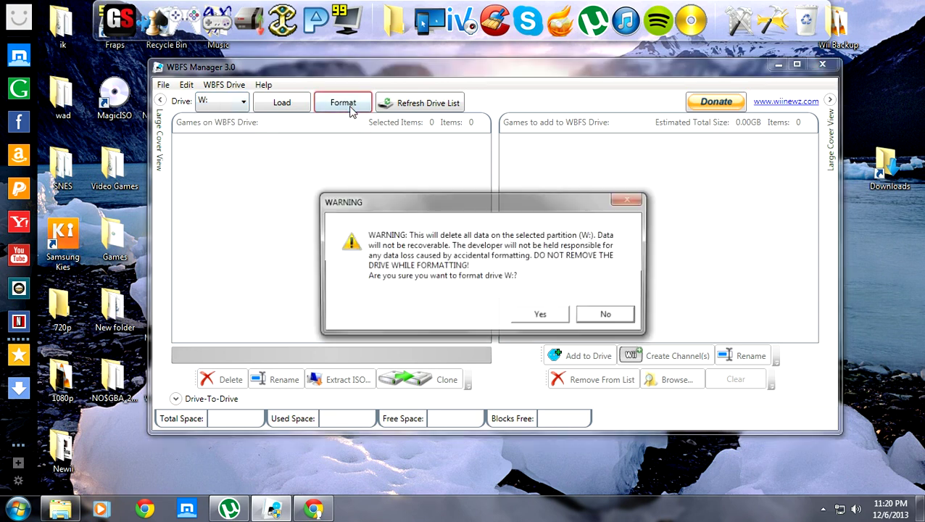
left_click(541, 317)
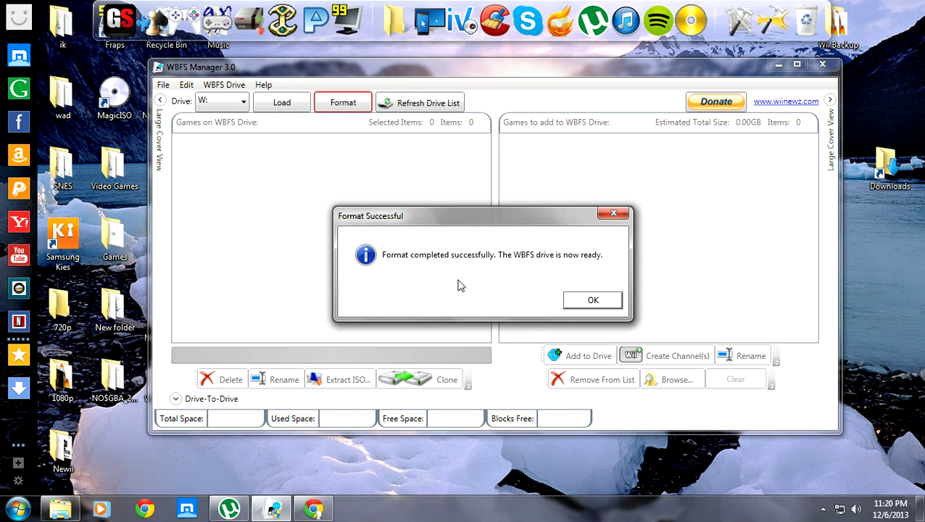
left_click(592, 305)
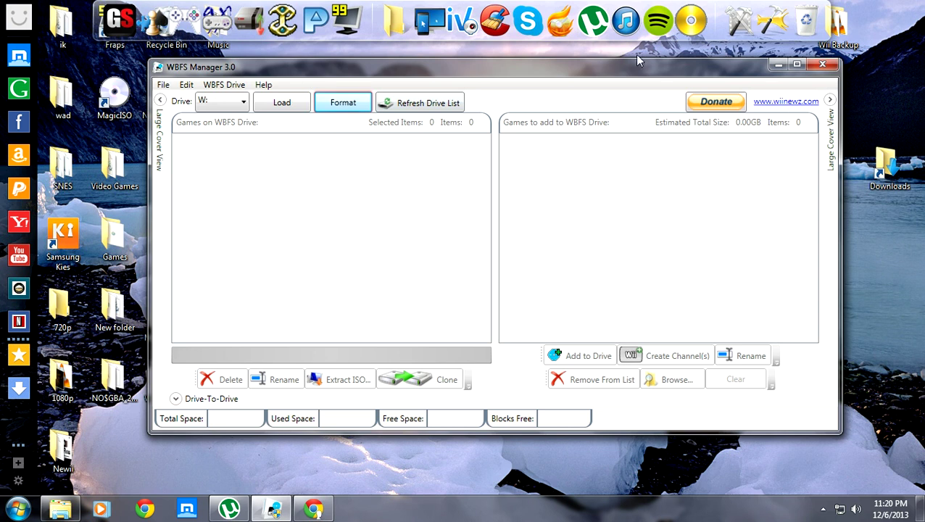
Close WBFS Manager and refresh the desktop.
left_click_drag(679, 80, 655, 95)
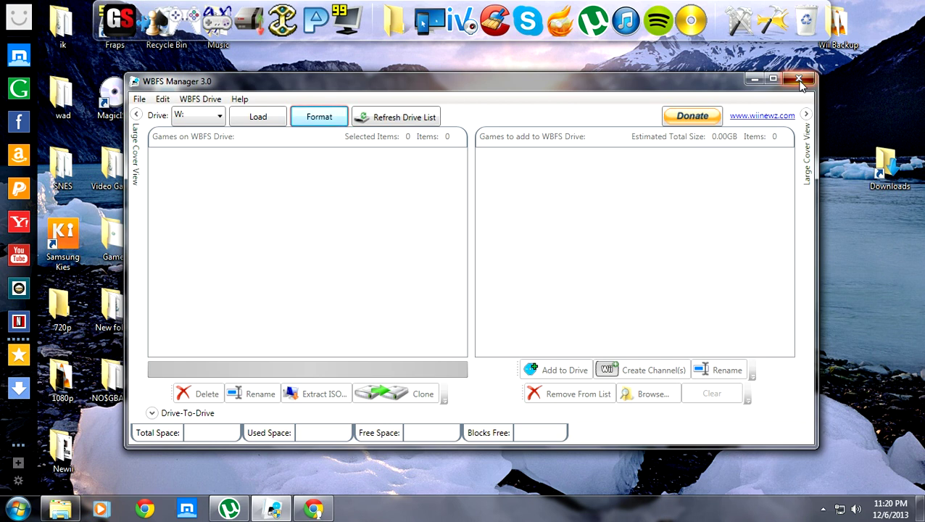
left_click(800, 81)
right_click(466, 151)
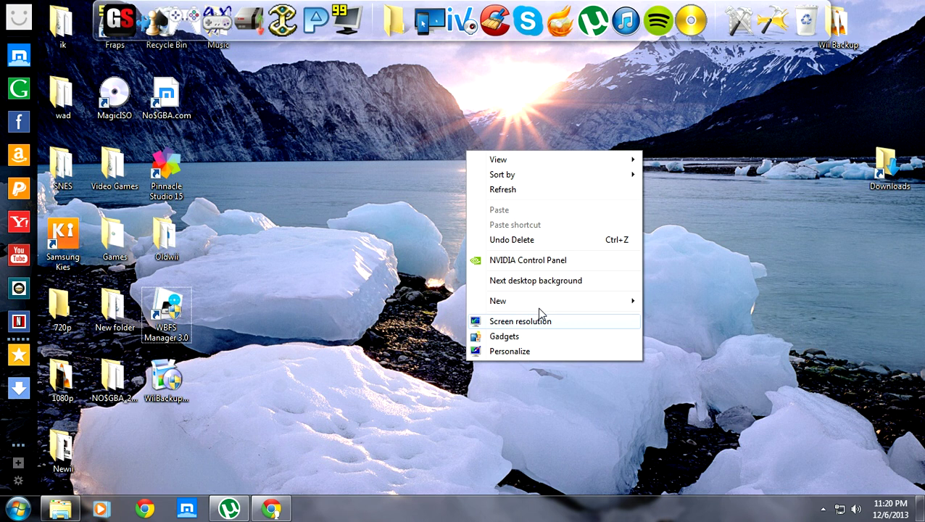
left_click(532, 191)
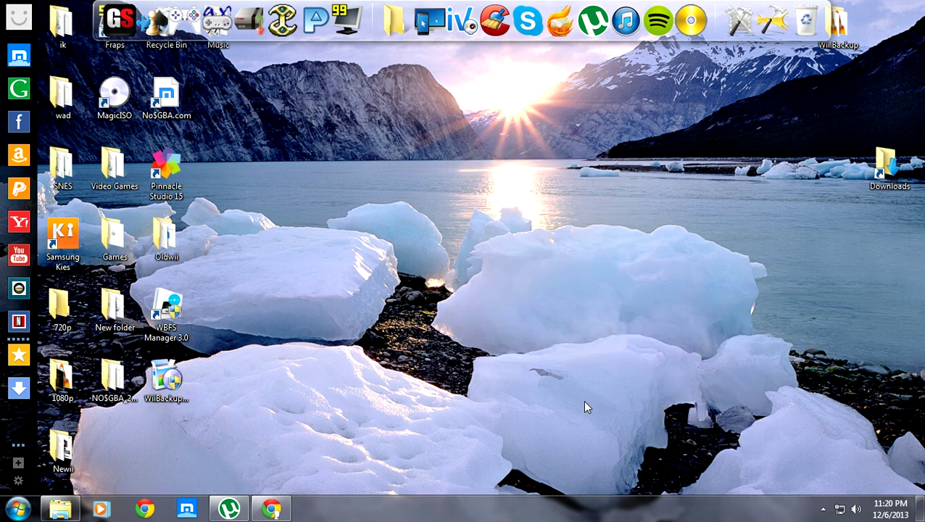